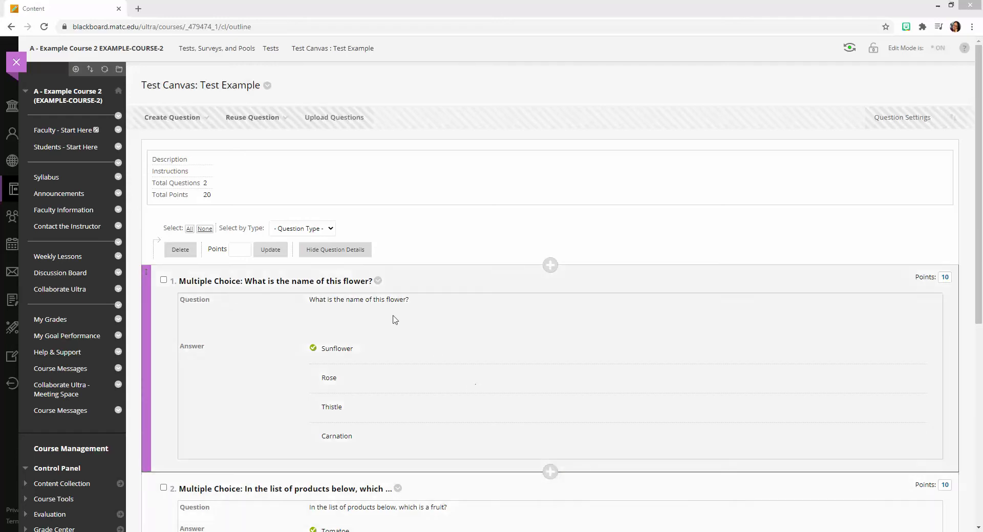
# - Open the flower question for editing and insert the local file sunflower-blossom.jpg below its question text
pyautogui.click(377, 281)
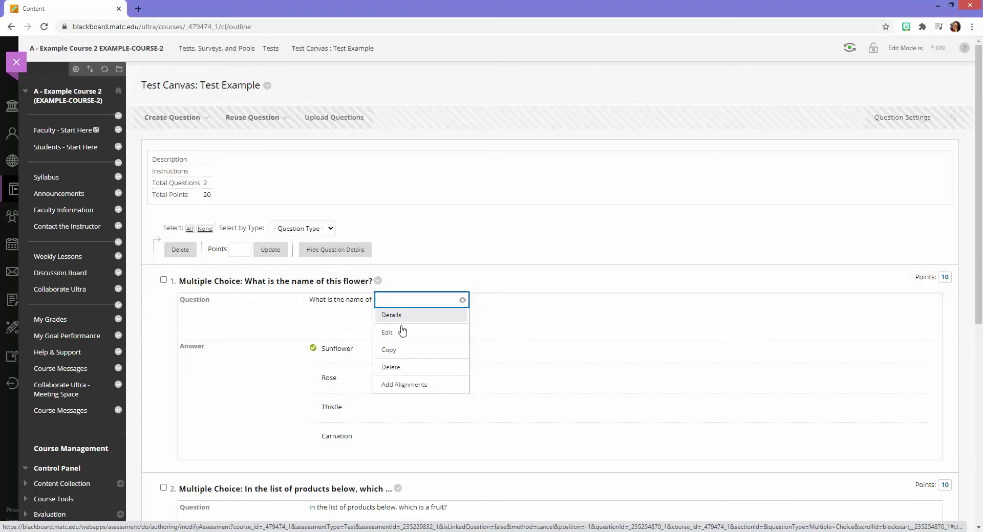
pyautogui.click(404, 335)
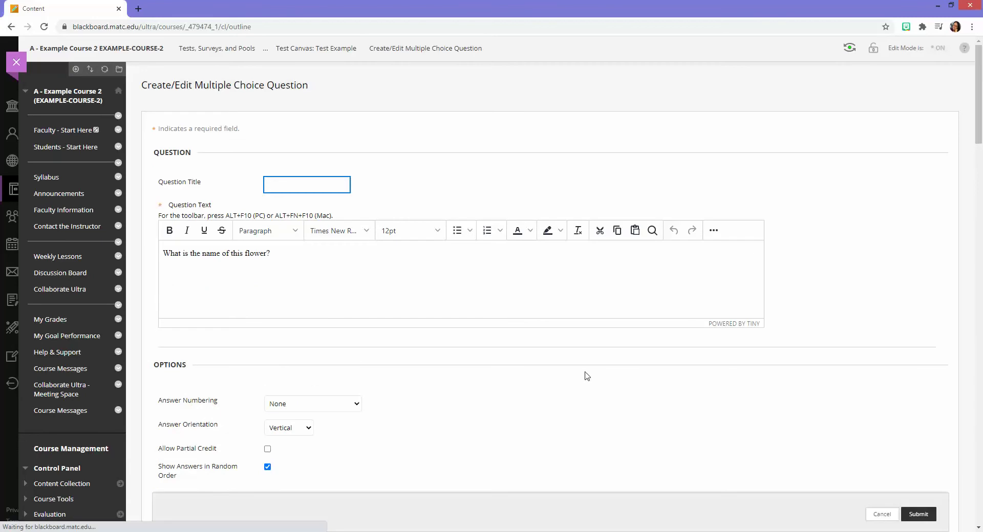
pyautogui.click(271, 267)
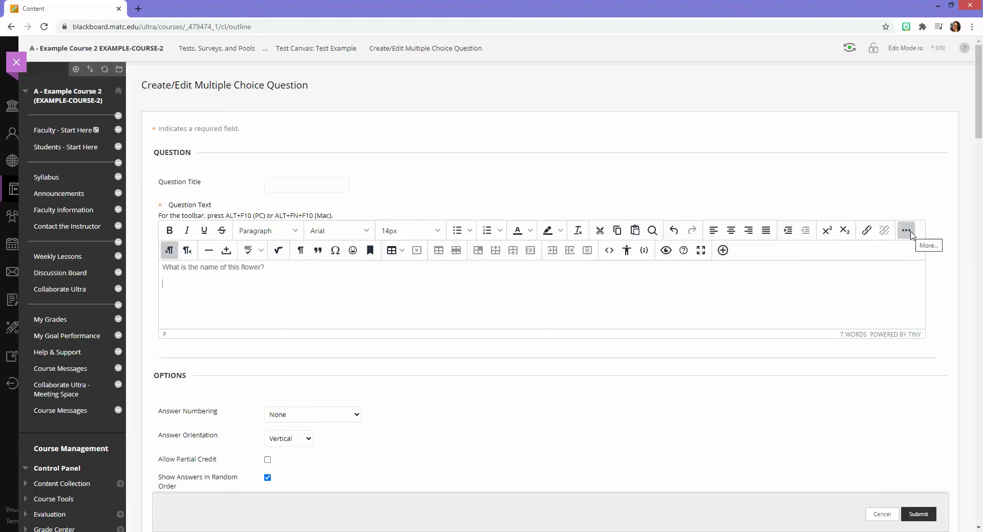
pyautogui.click(723, 251)
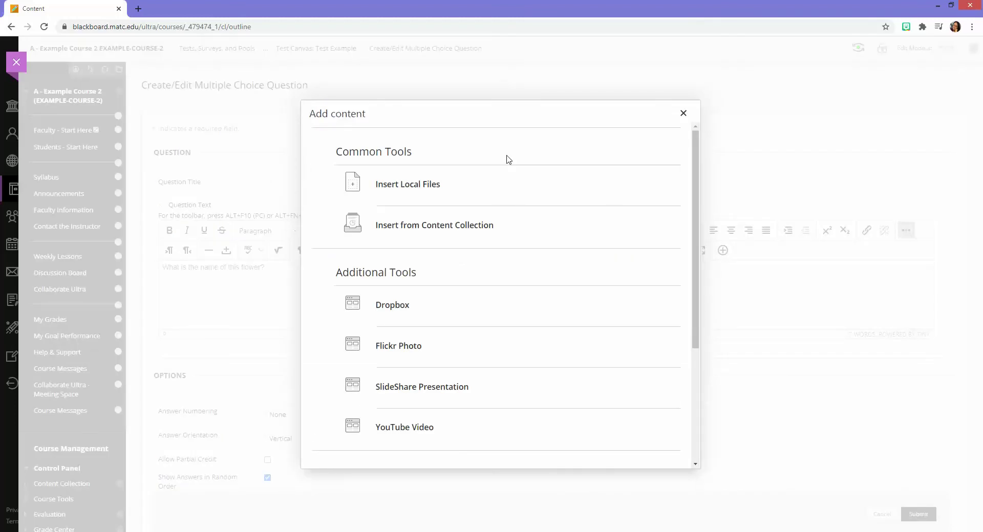
pyautogui.click(410, 190)
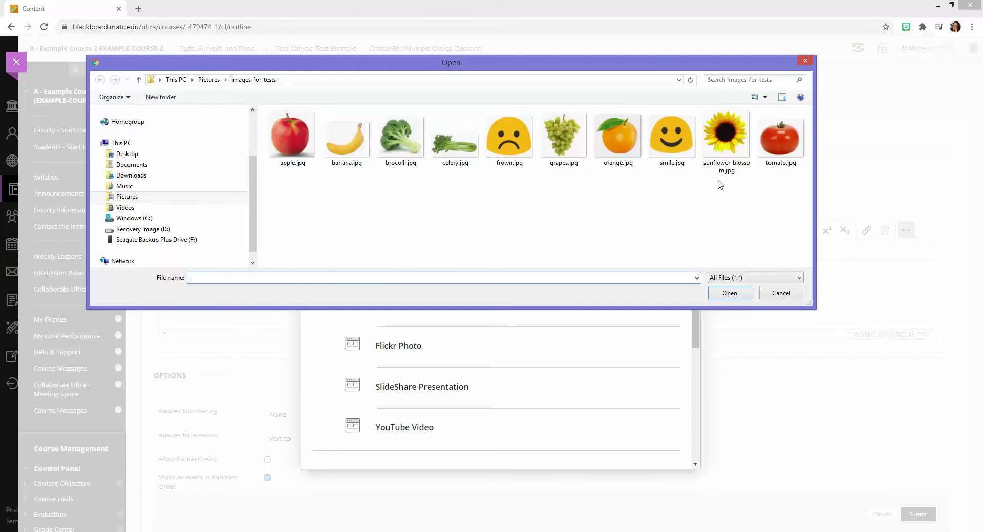
pyautogui.click(724, 134)
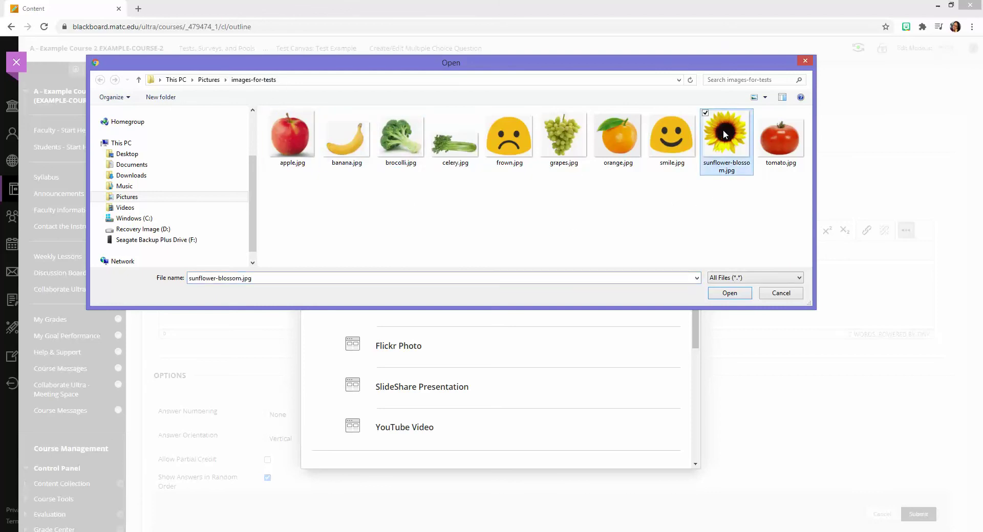
pyautogui.click(729, 294)
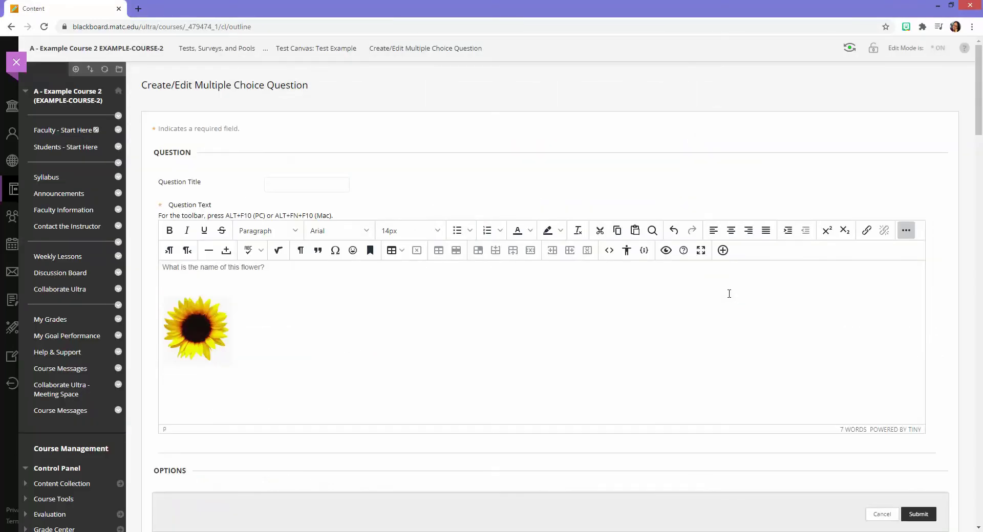
# - Remove the blank lines between the question text and the sunflower image, and submit the edited question
pyautogui.click(209, 279)
pyautogui.press('BackSpace')
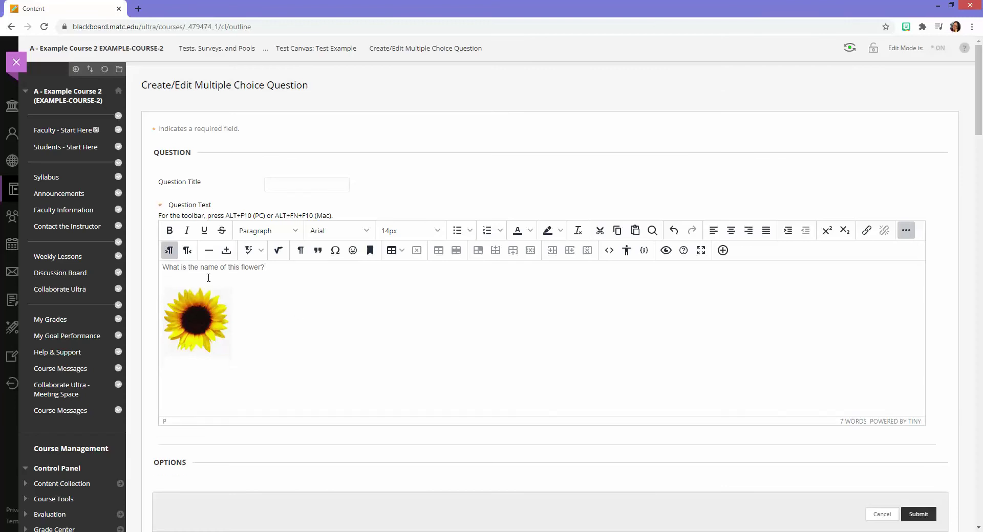
pyautogui.press('Delete')
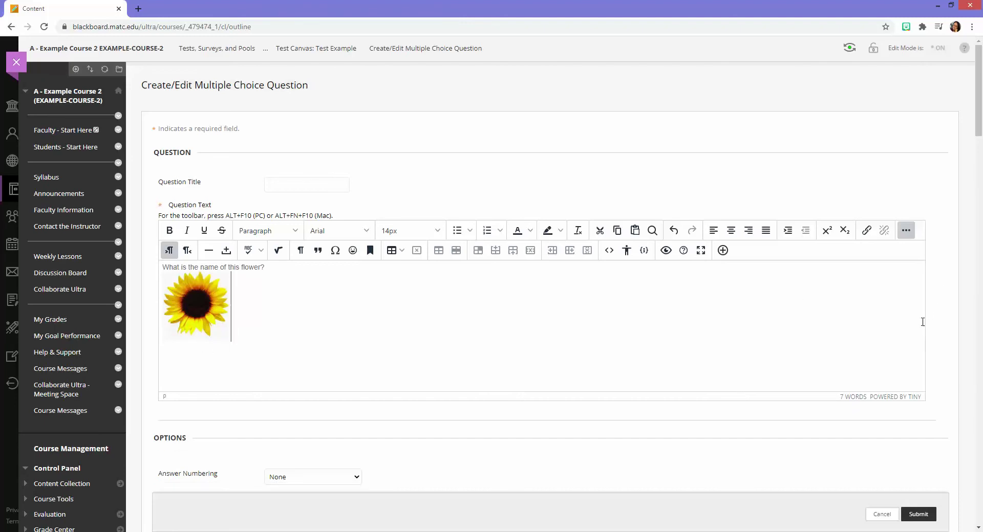
pyautogui.click(925, 518)
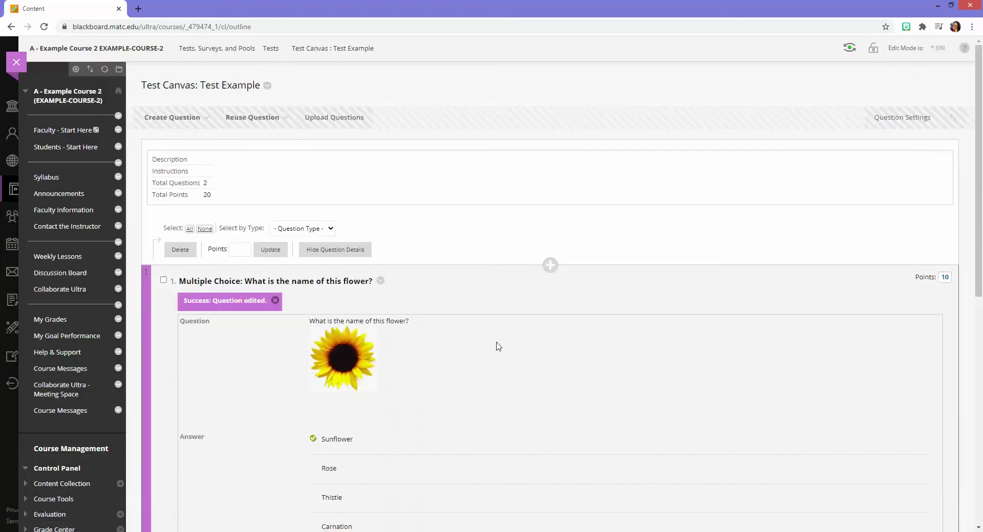
pyautogui.click(275, 300)
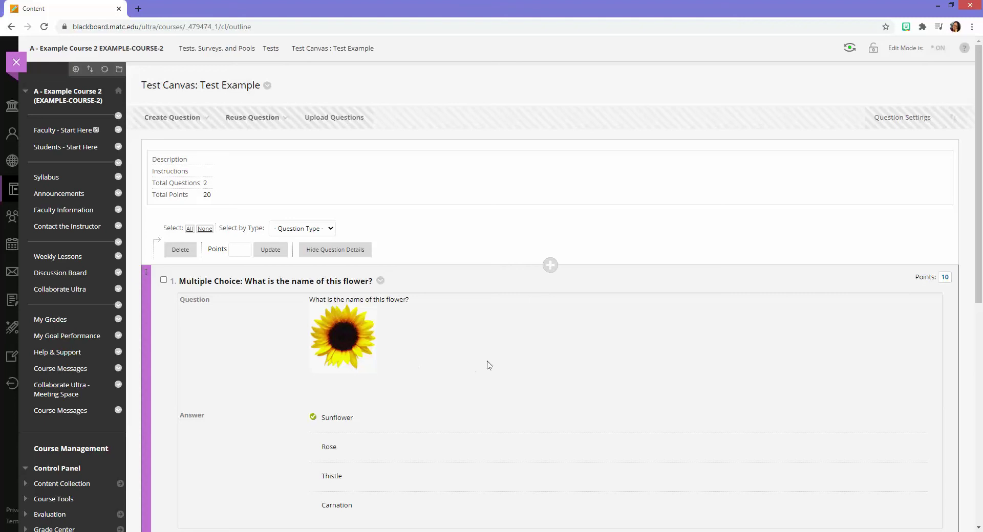
# - Open the test's question settings and submit them with images, files, and web links allowed in answers
pyautogui.scroll(-1, 489, 364)
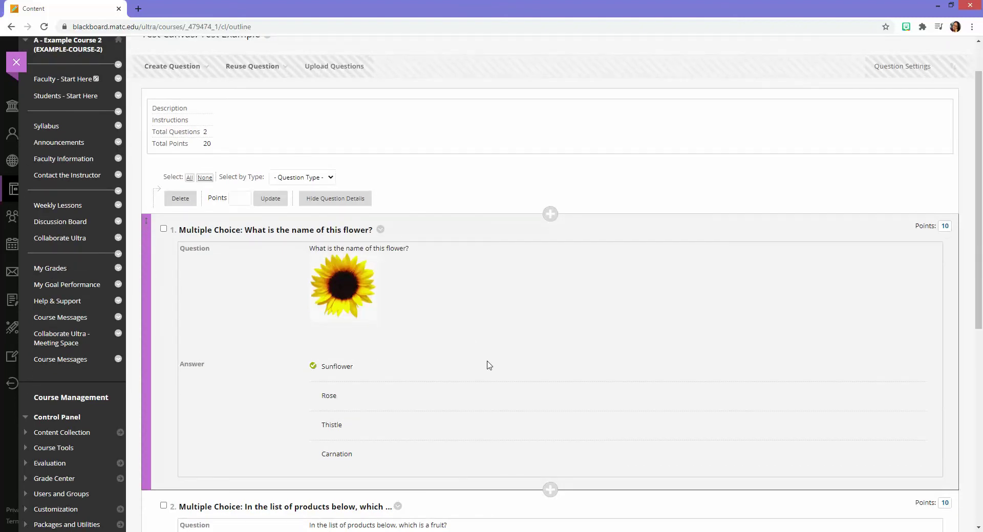
pyautogui.scroll(1, 625, 321)
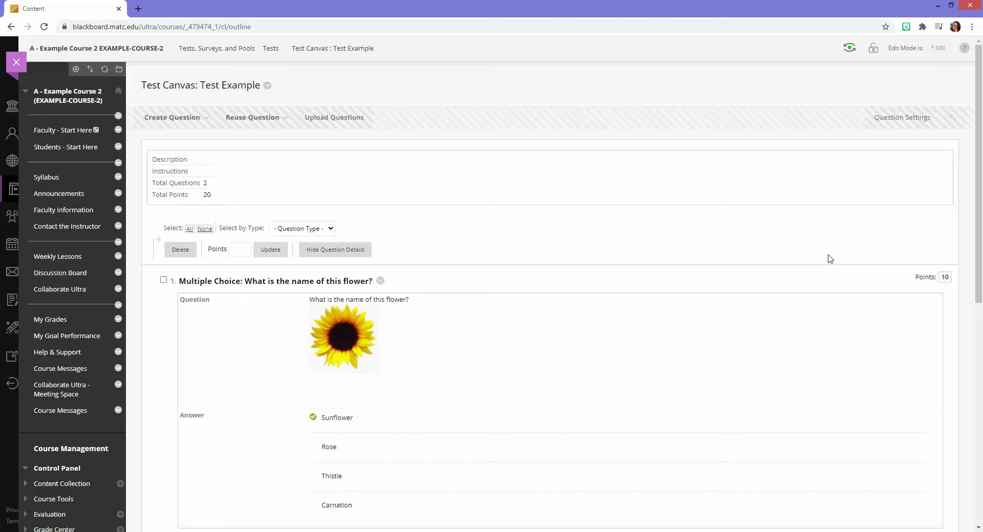
pyautogui.click(892, 128)
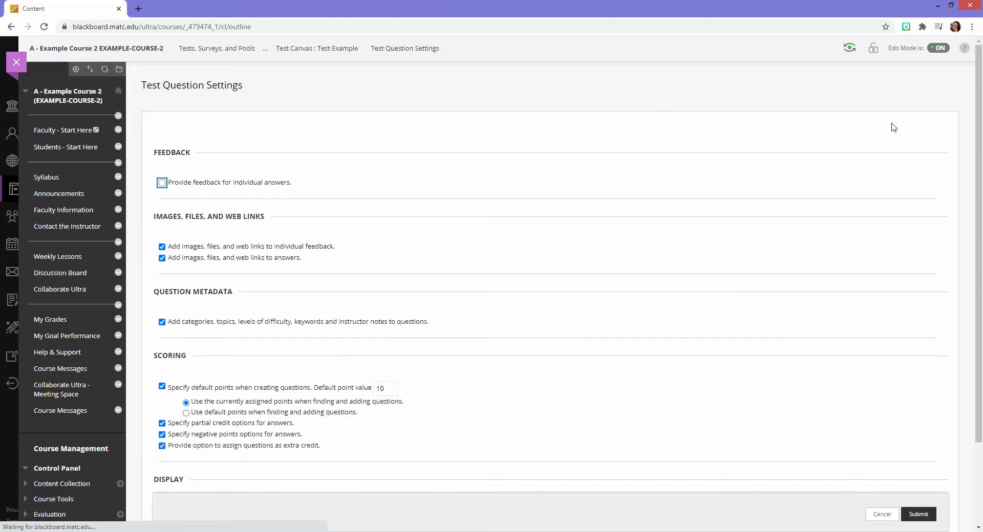
pyautogui.click(919, 518)
# - In the fruit question, remove the tomato image from Answer 1 and replace the answer text with "Banana"
pyautogui.scroll(-3, 381, 332)
pyautogui.scroll(-5, 384, 327)
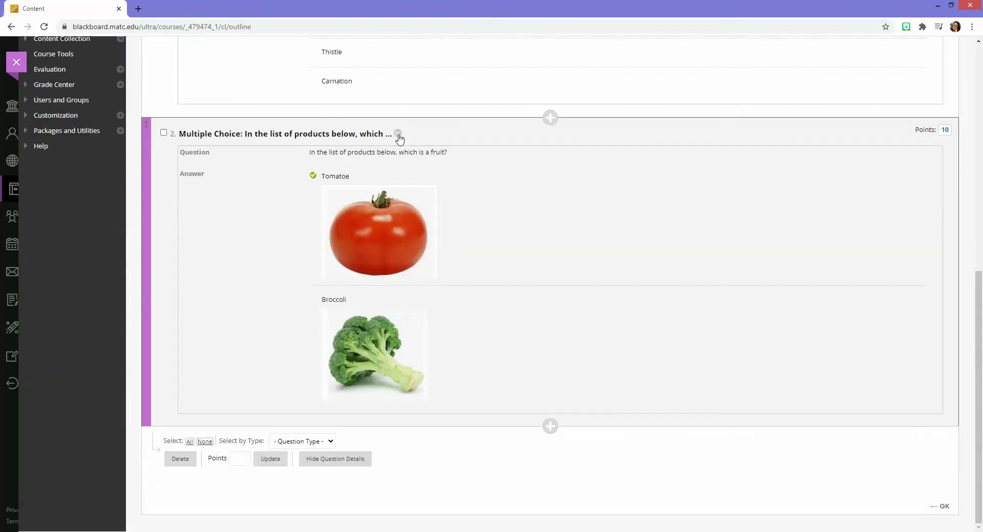
pyautogui.click(399, 136)
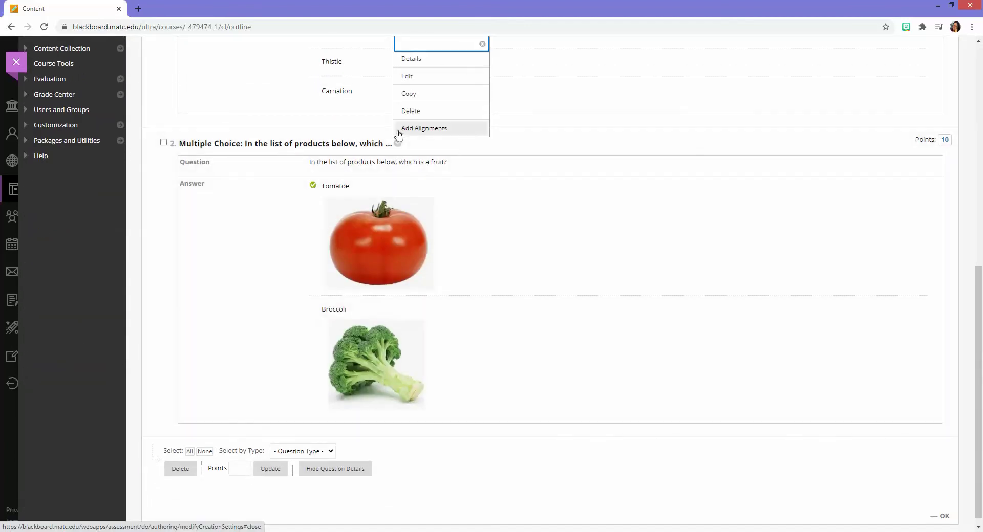
pyautogui.click(405, 77)
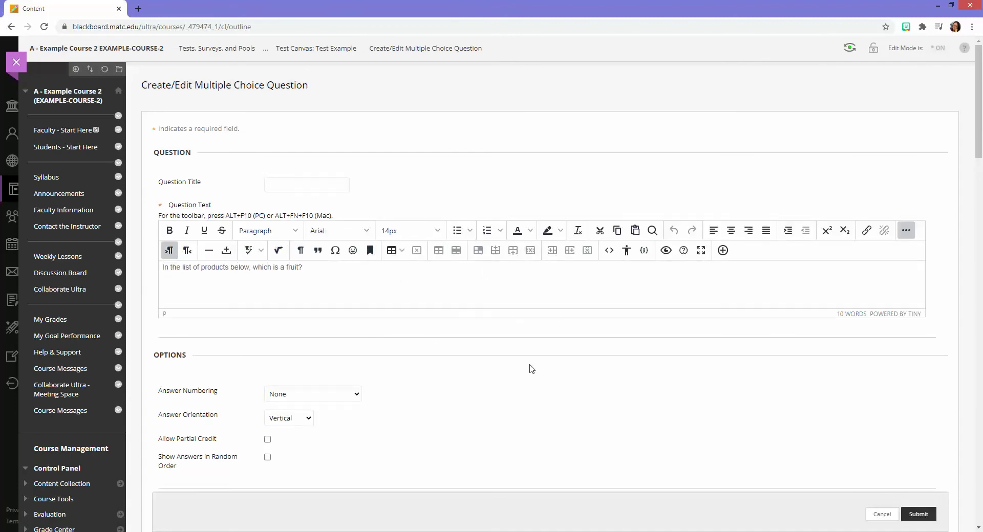
pyautogui.scroll(-4, 527, 368)
pyautogui.scroll(-3, 526, 368)
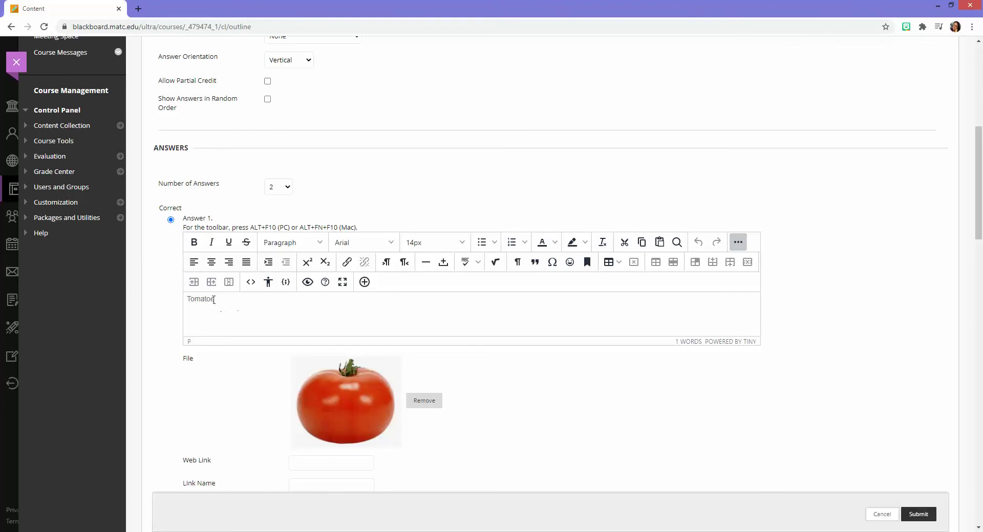
pyautogui.scroll(-2, 204, 373)
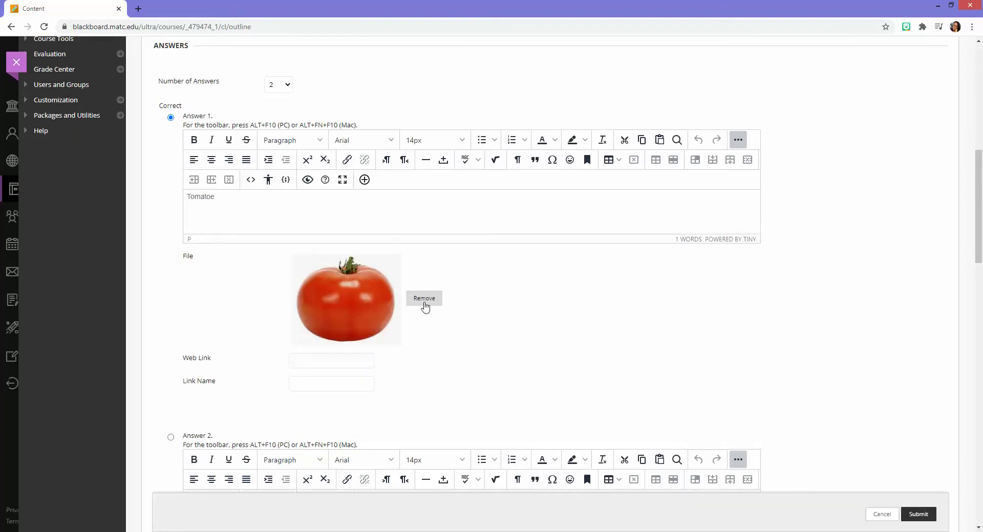
pyautogui.click(425, 303)
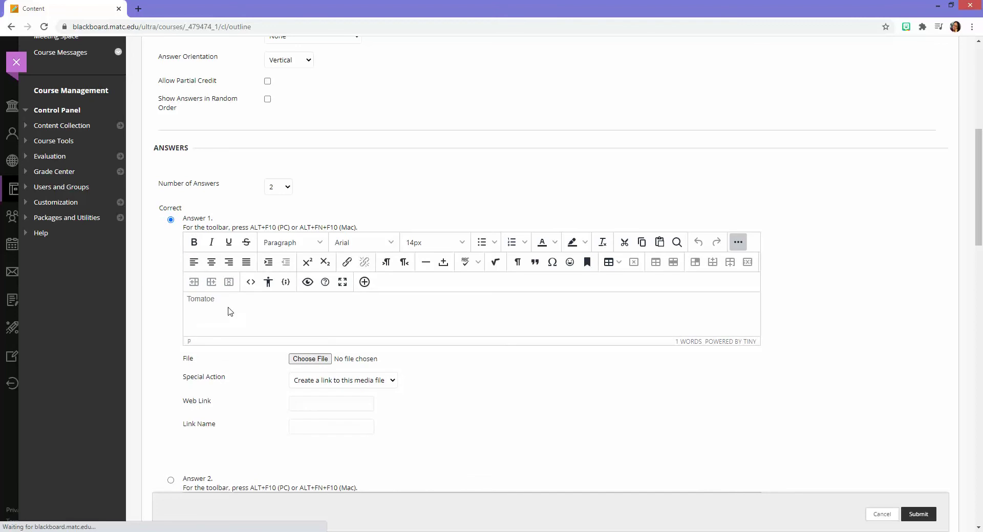
pyautogui.moveTo(228, 300); pyautogui.dragTo(179, 302)
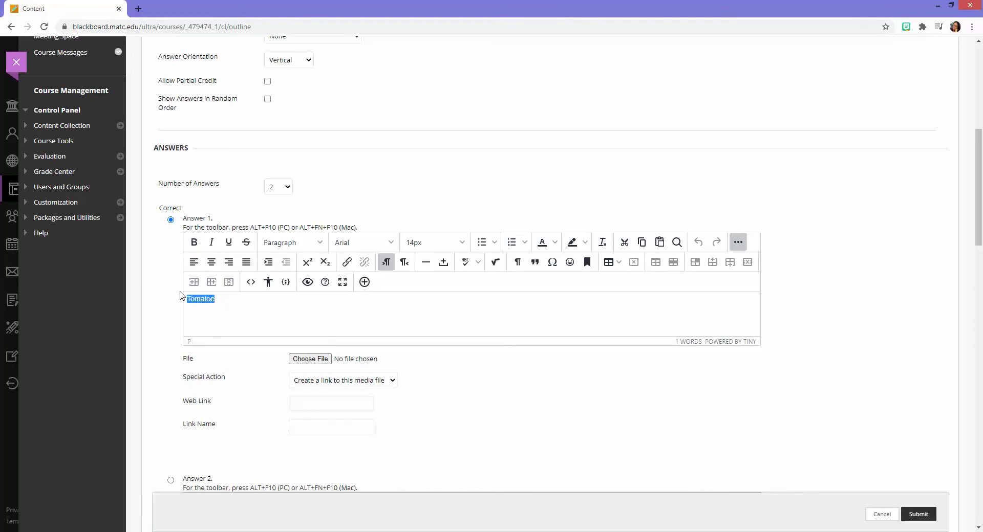
pyautogui.write('Banana')
# - Attach banana.jpg to Answer 1 and set its special action to "Display image within the page"
pyautogui.click(309, 361)
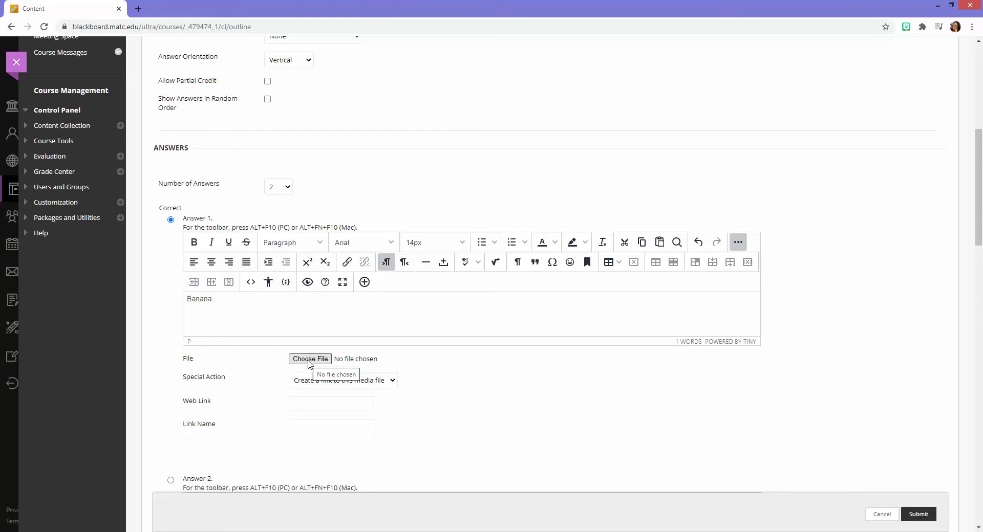
pyautogui.click(309, 360)
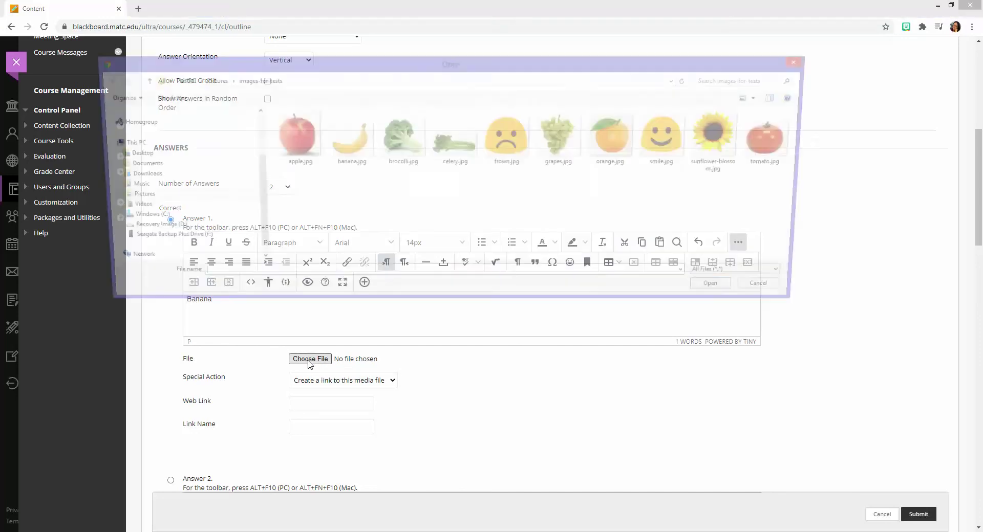
pyautogui.click(355, 151)
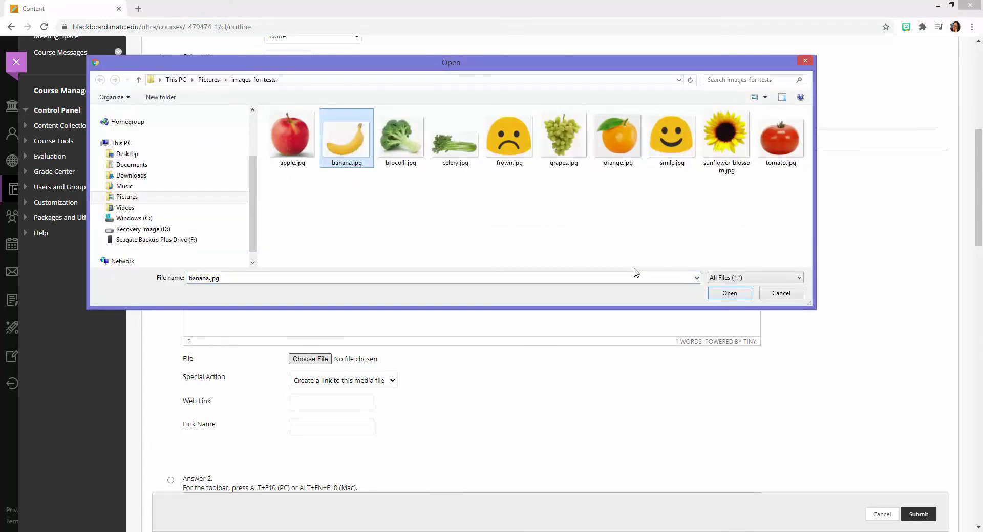
pyautogui.click(730, 295)
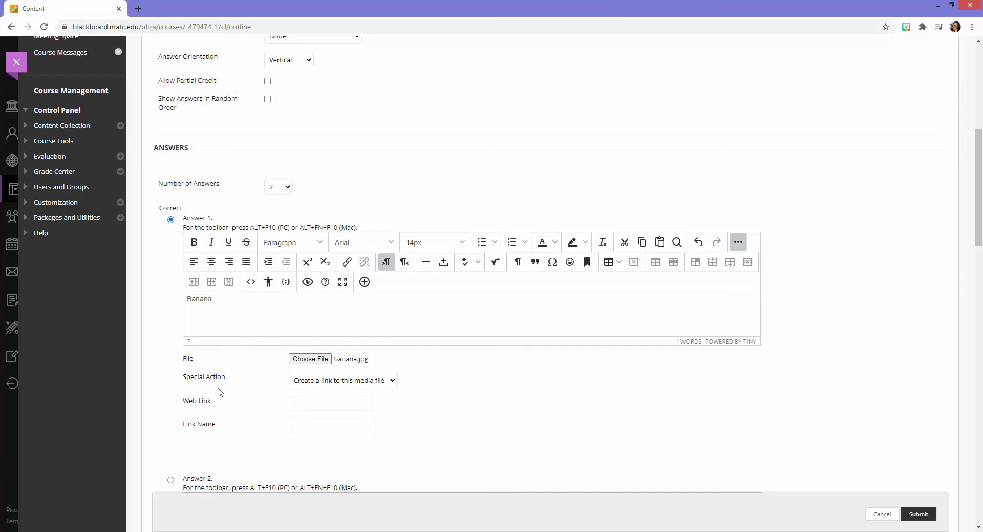
pyautogui.click(377, 381)
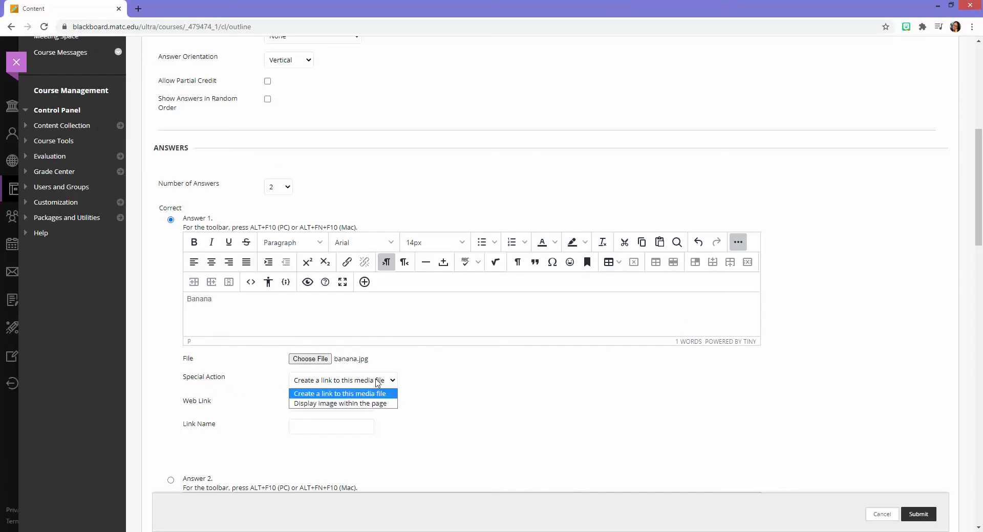
pyautogui.click(376, 404)
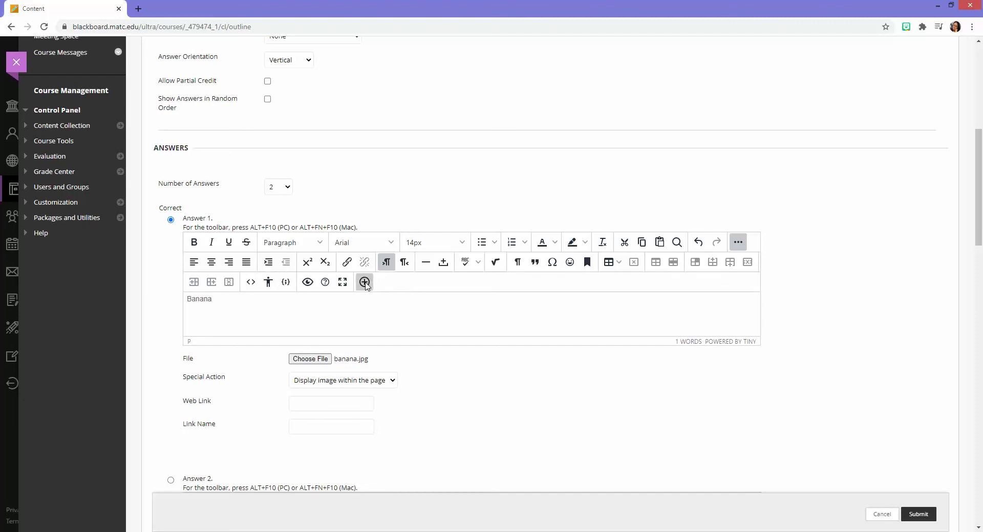
# - Examine the content sources offered for insertion in the Answer 1 editor, and close the list without inserting anything
pyautogui.click(365, 283)
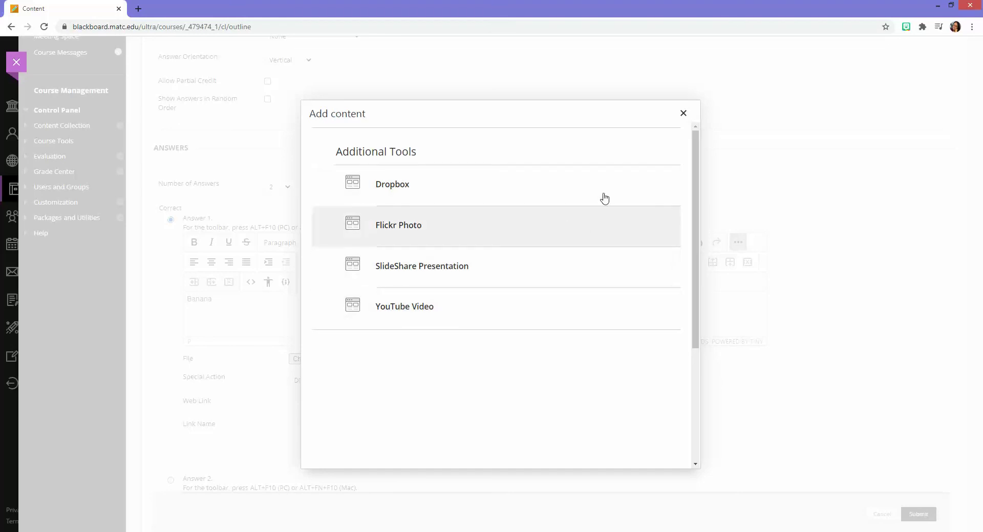
pyautogui.click(683, 115)
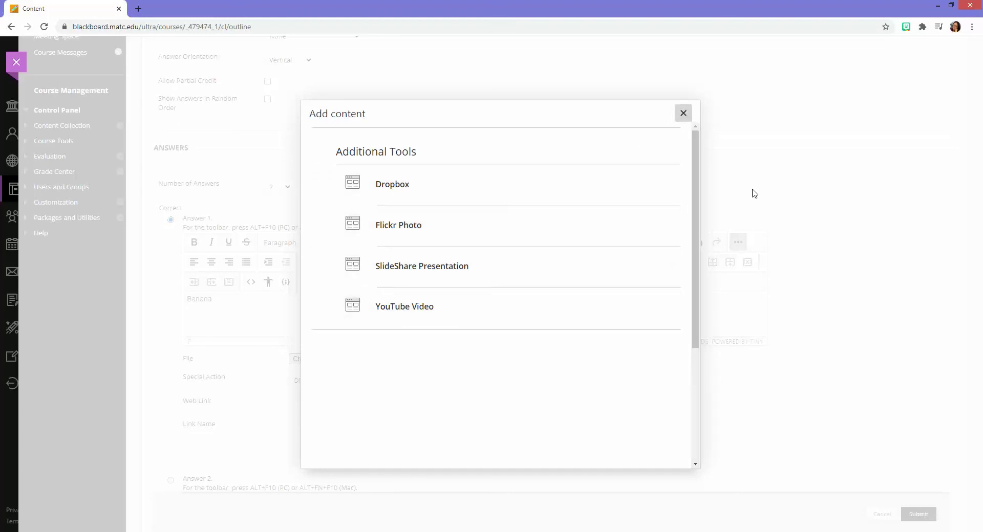
pyautogui.scroll(6, 834, 264)
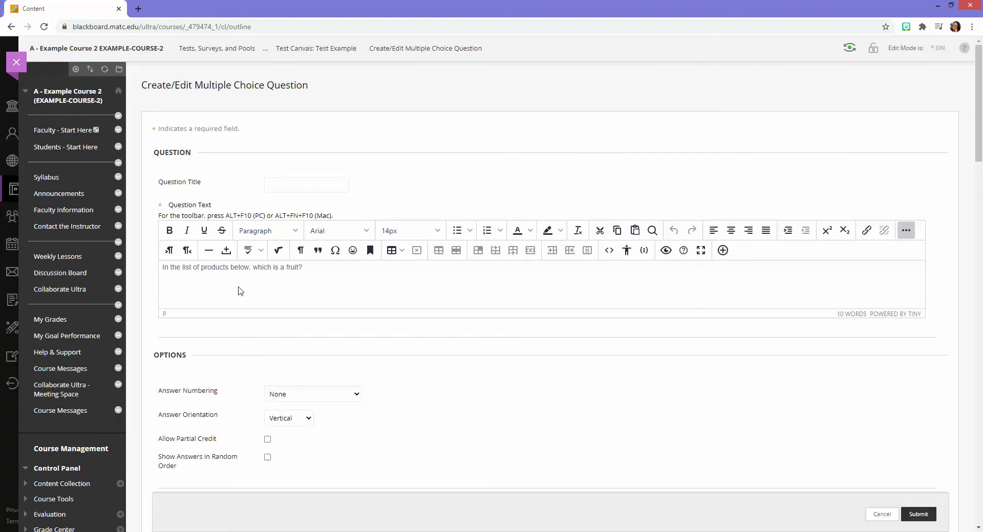
# - Submit the edited fruit question and dismiss the success notice on the test canvas
pyautogui.scroll(-8, 485, 353)
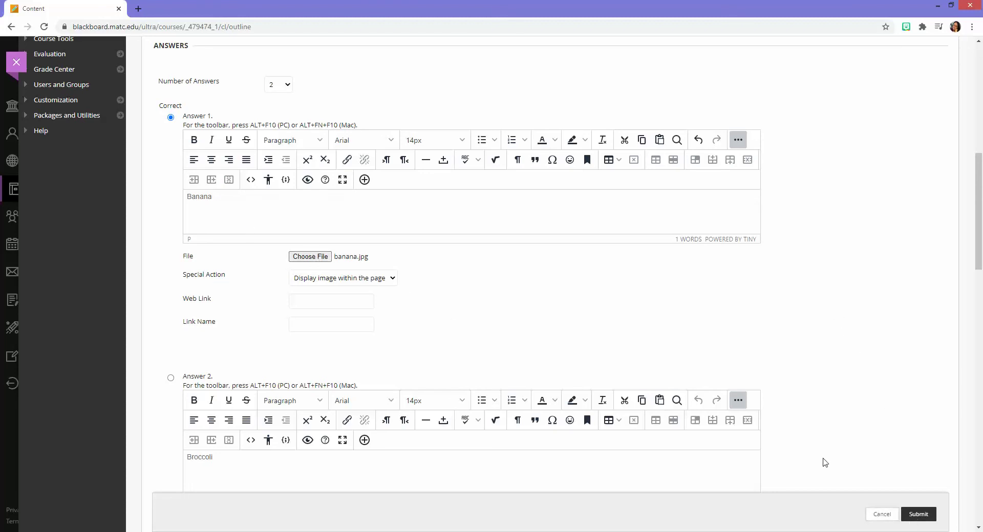
pyautogui.scroll(-6, 823, 460)
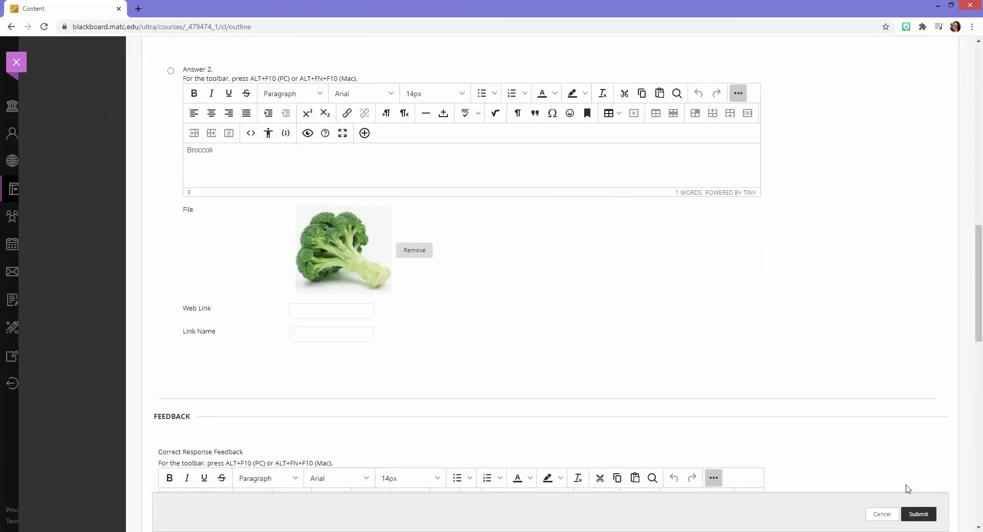
pyautogui.click(918, 514)
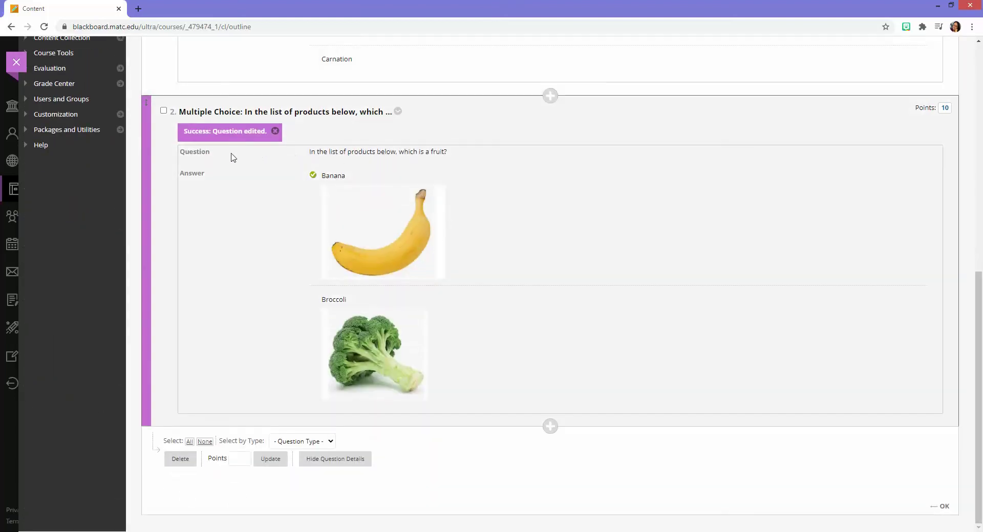
pyautogui.click(275, 131)
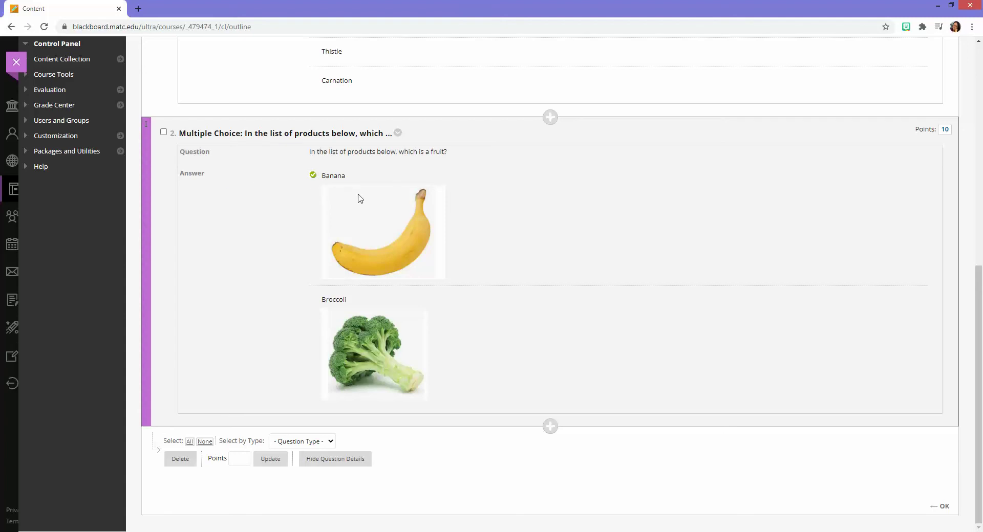
pyautogui.scroll(6, 373, 371)
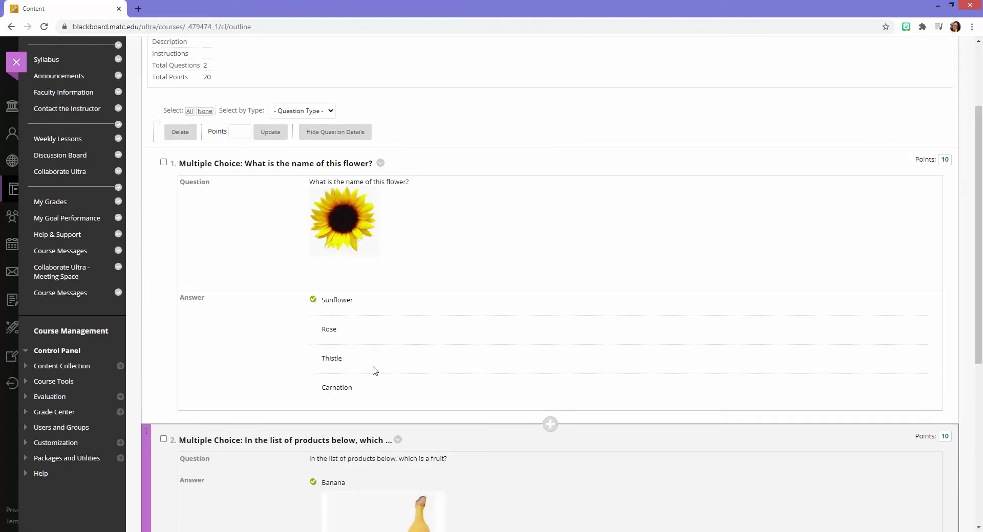